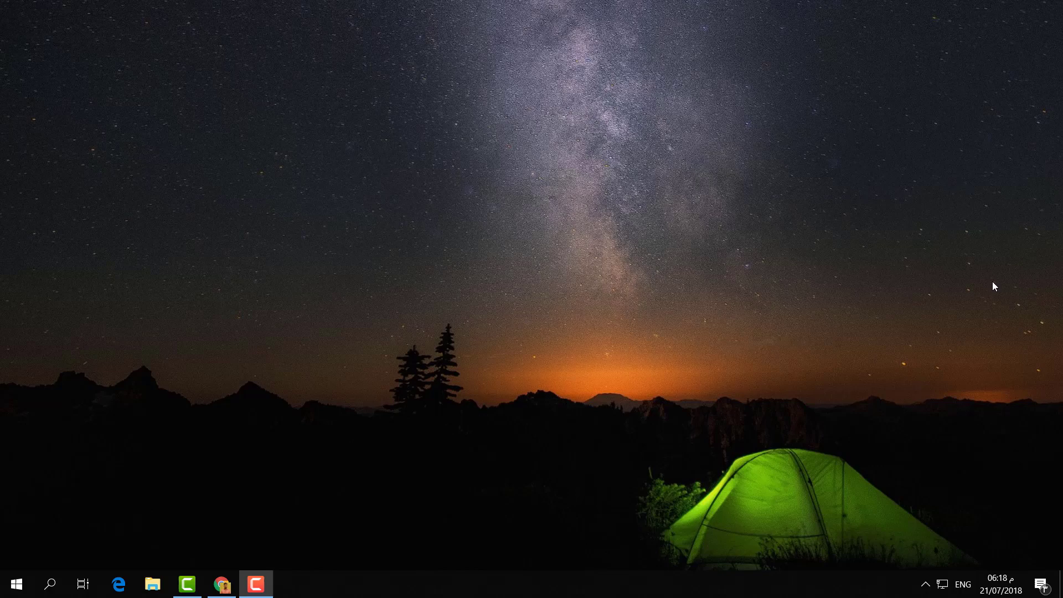
Open Creator Studio's video list and scroll down to the December 2017 Excel tutorials.
click(221, 583)
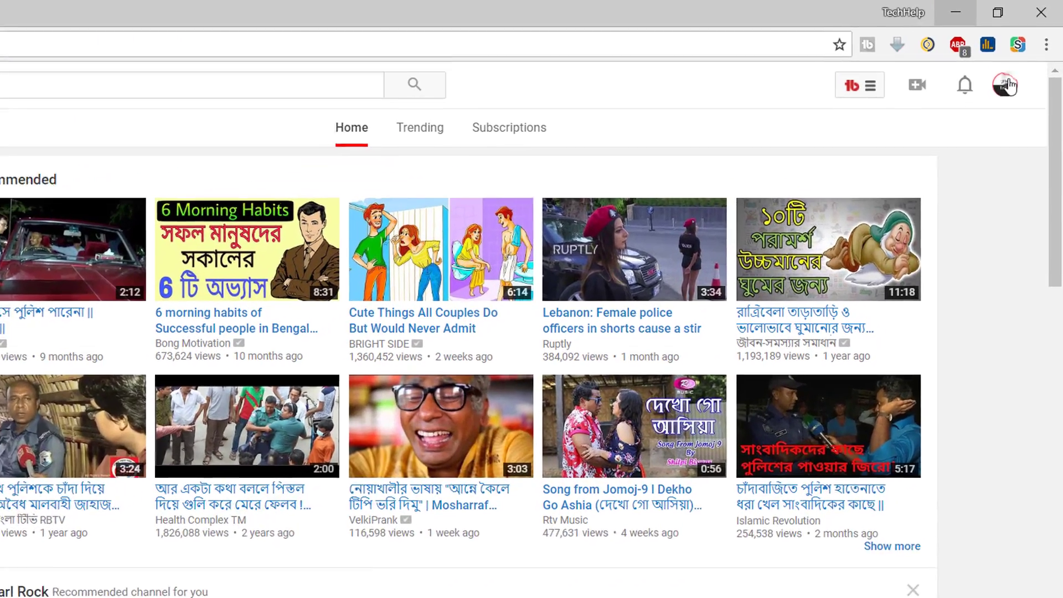
click(1006, 84)
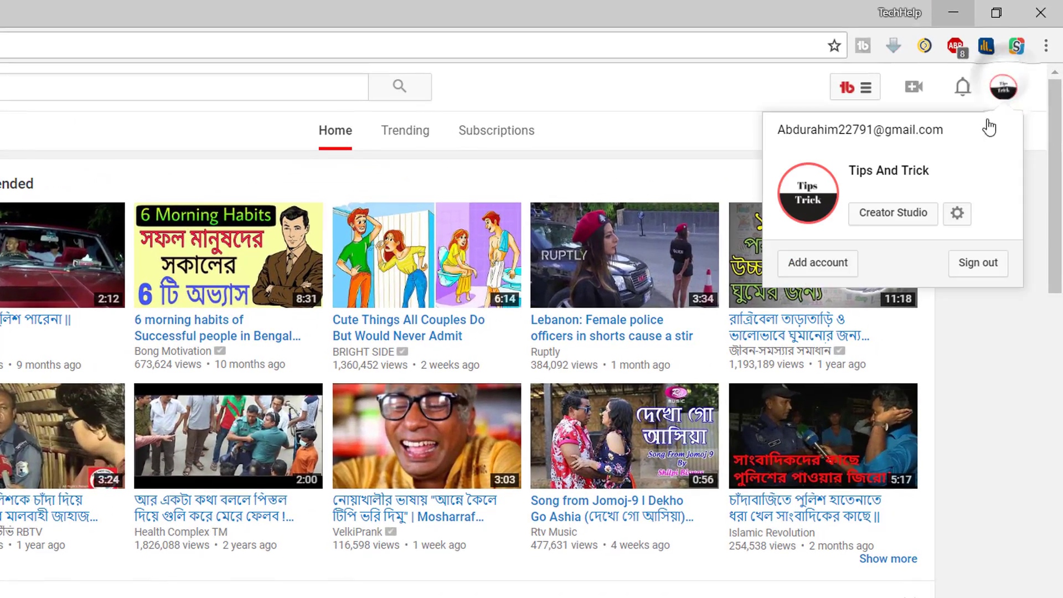
click(893, 215)
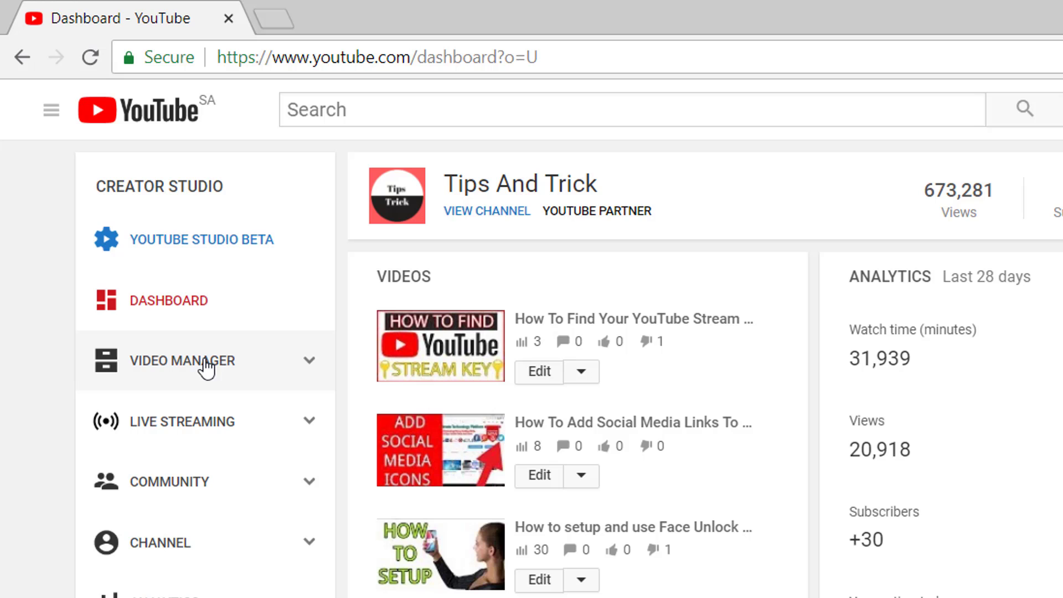
click(208, 365)
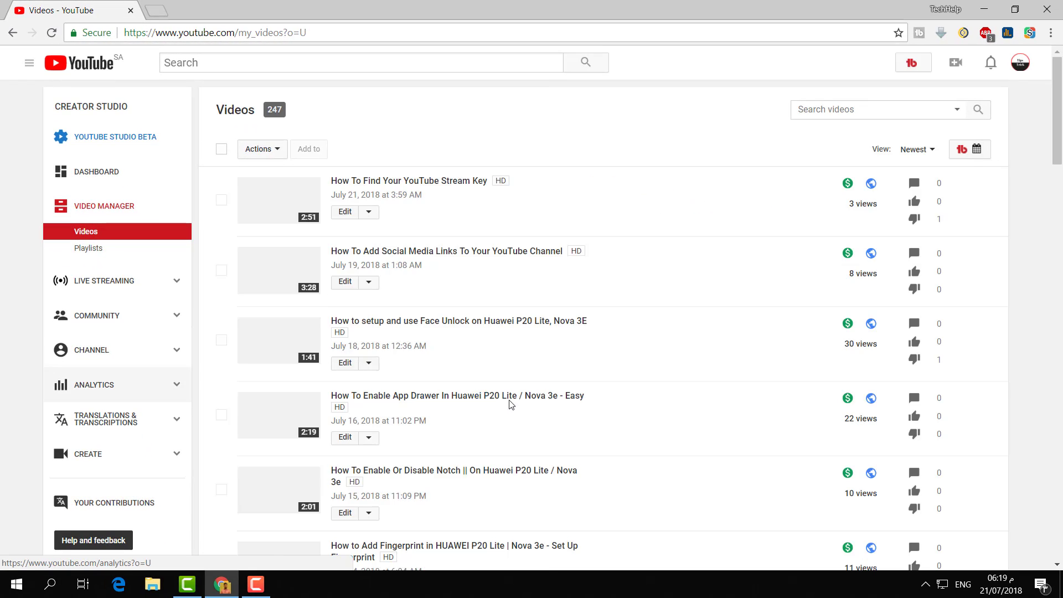
scroll(509, 409, down, 3)
scroll(510, 409, down, 10)
scroll(506, 410, down, 10)
scroll(505, 410, down, 5)
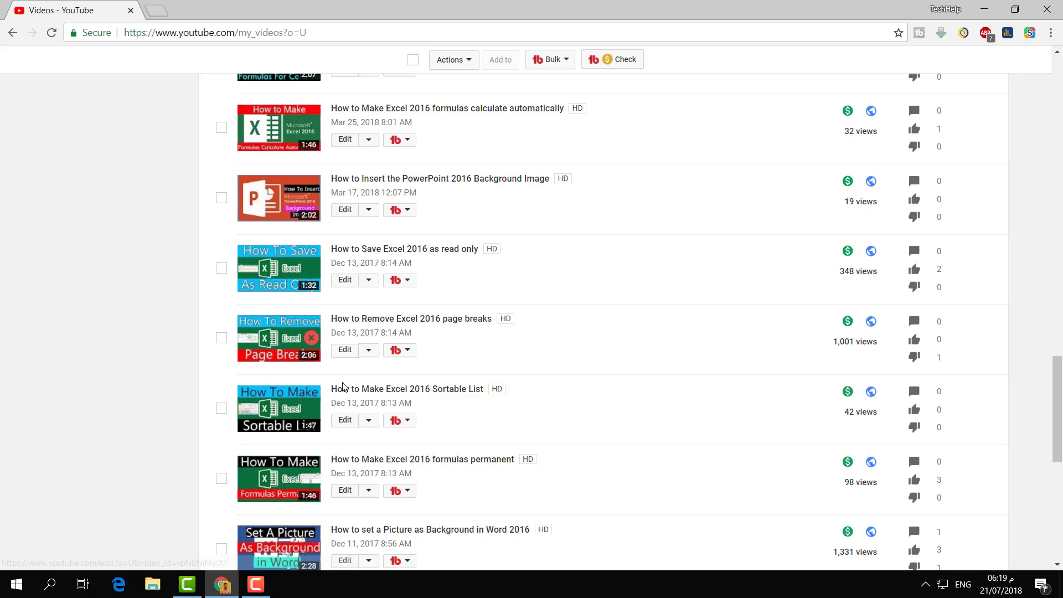
scroll(334, 434, down, 1)
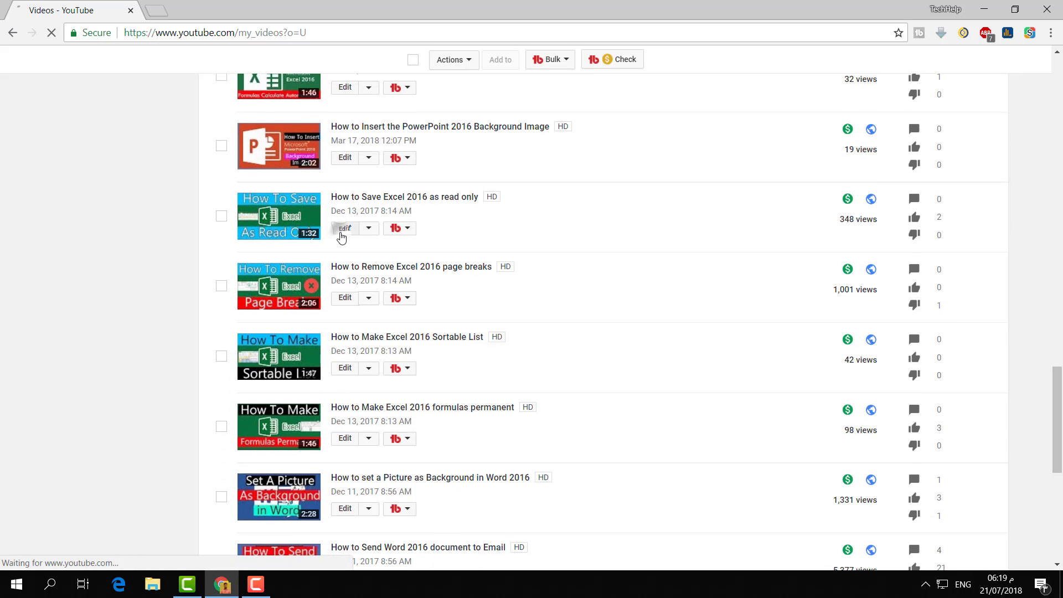
Open the end screen editor for 'How to Save Excel 2016 as read only' and list element types.
click(341, 235)
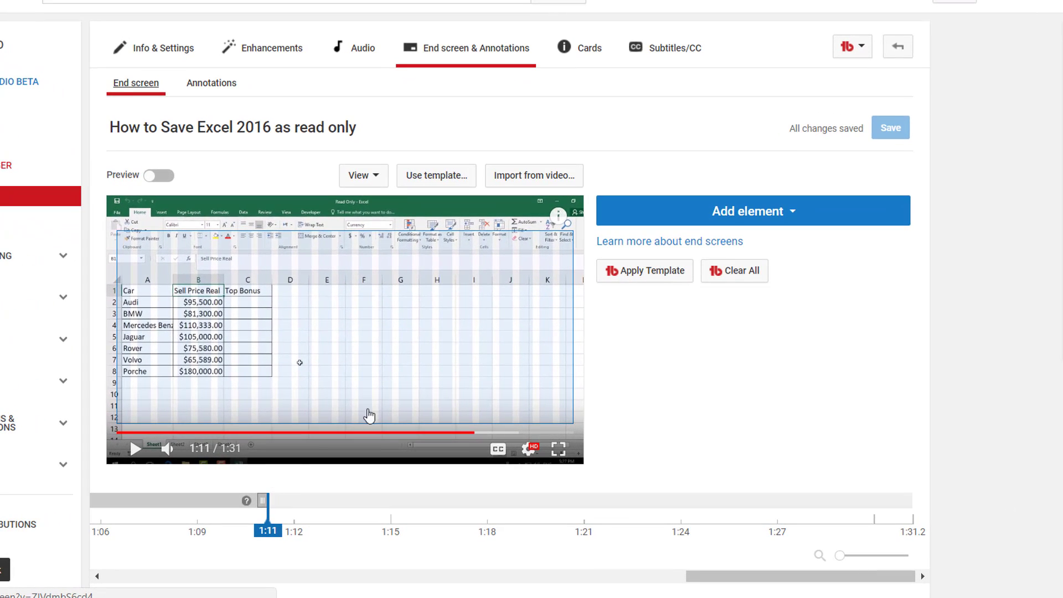
click(794, 217)
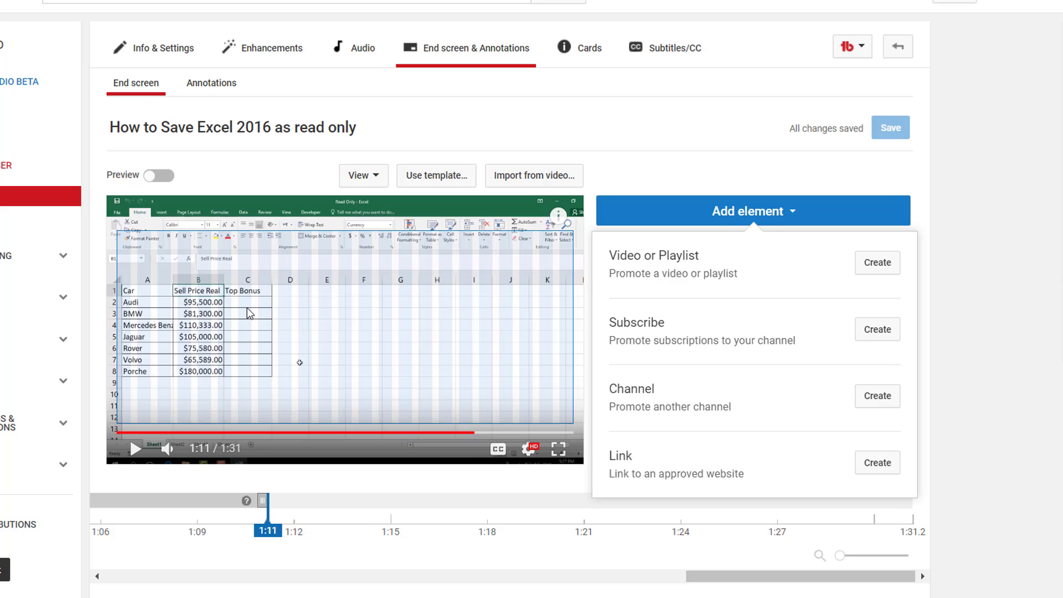
Dismiss the element choices and move the preview playhead back to 1:11.
click(389, 561)
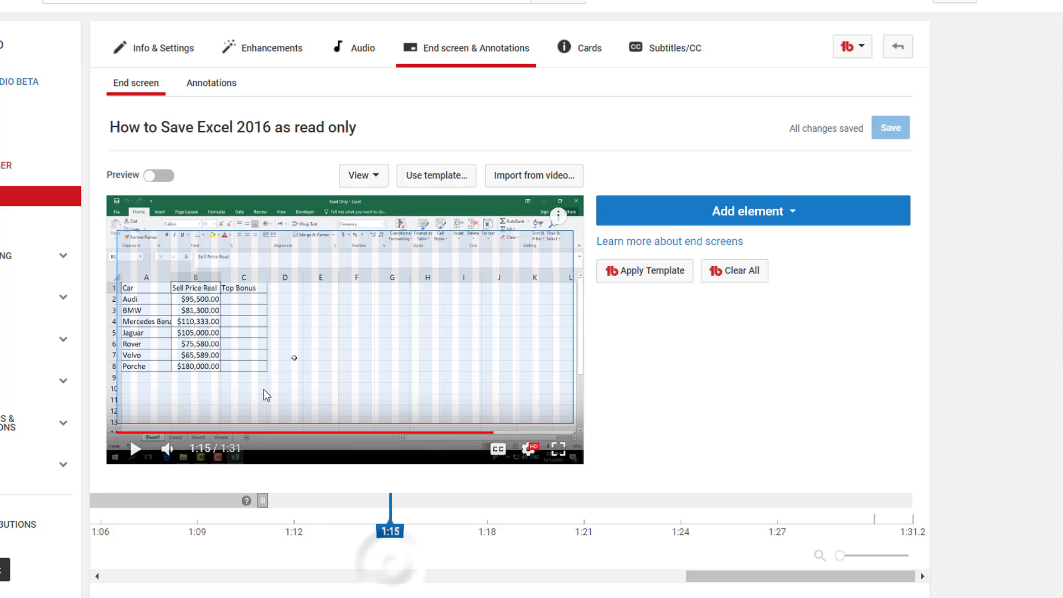
drag(389, 509, 269, 505)
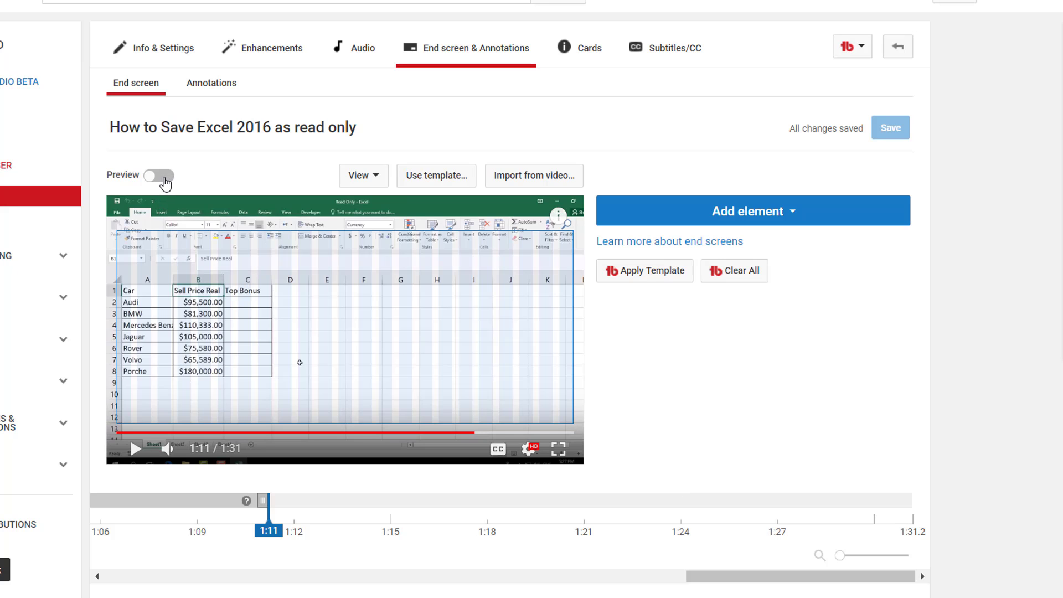
Browse the end screen templates without applying one, then reopen the element-type list.
click(430, 176)
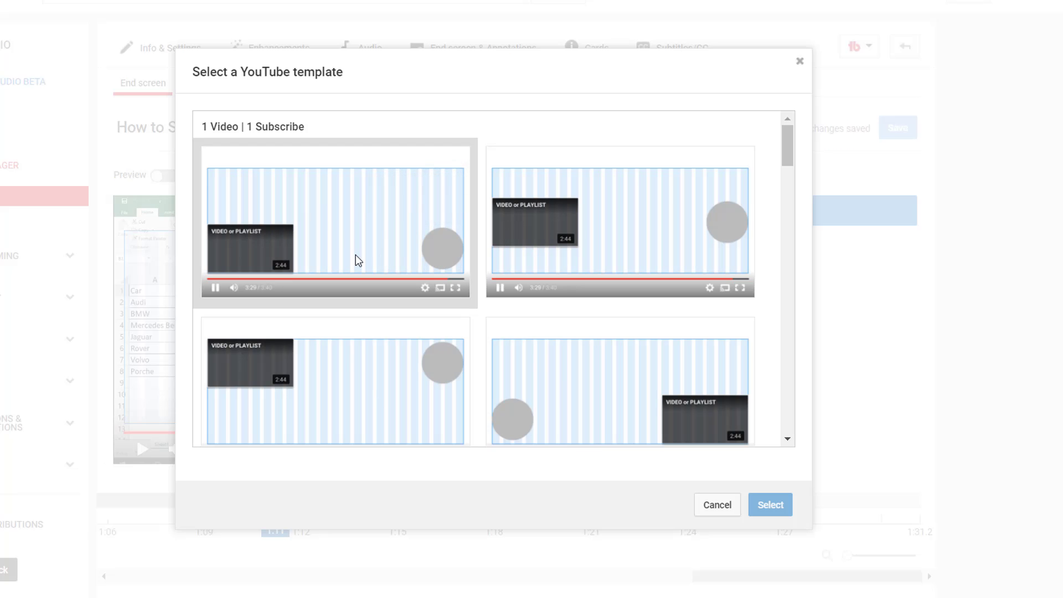
scroll(362, 283, down, 5)
scroll(315, 305, down, 5)
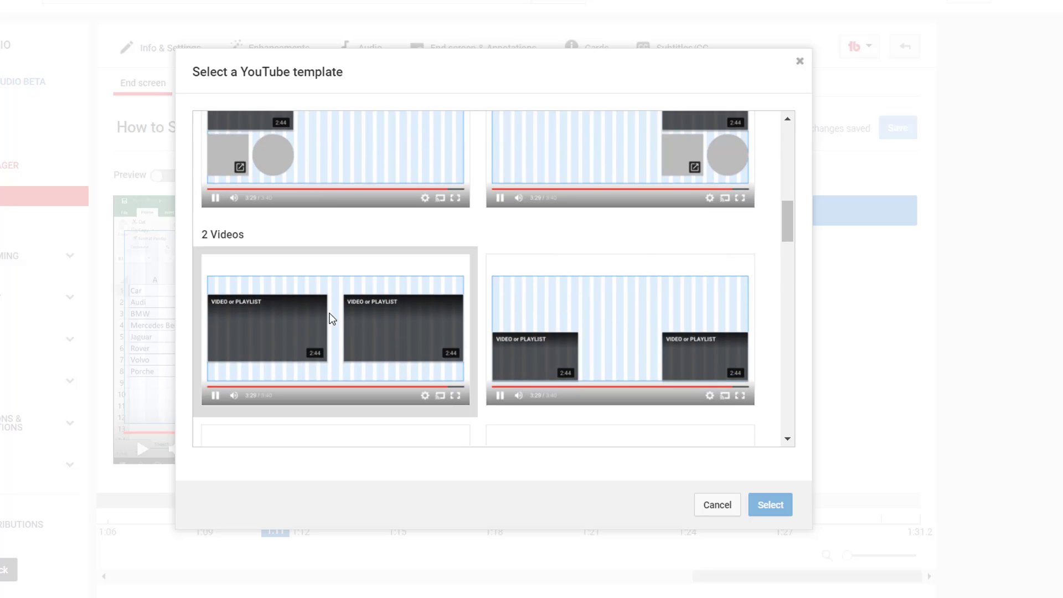
scroll(331, 315, down, 3)
scroll(387, 360, down, 3)
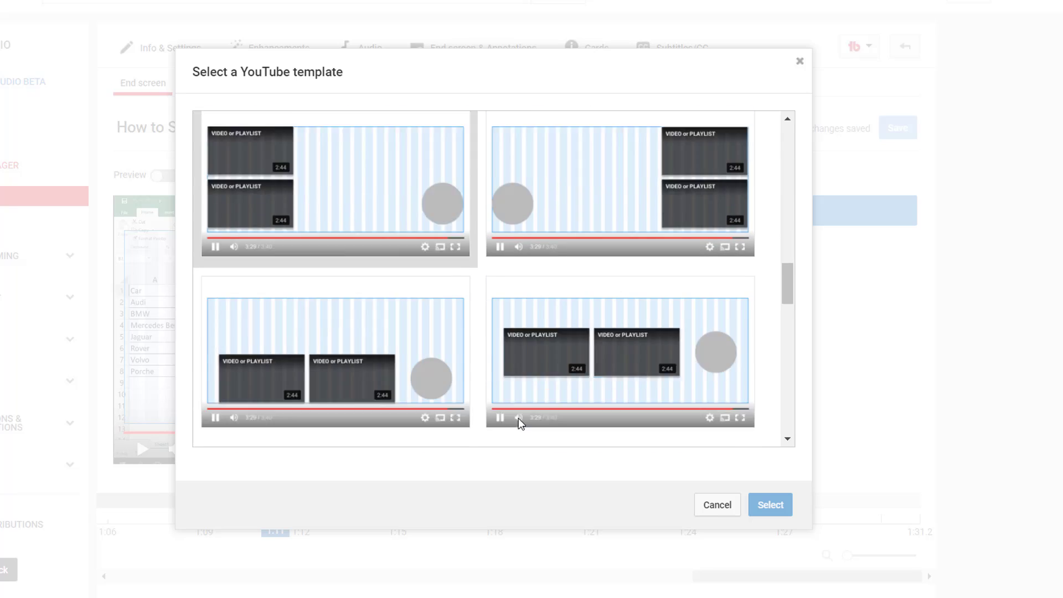
scroll(517, 422, down, 2)
click(717, 504)
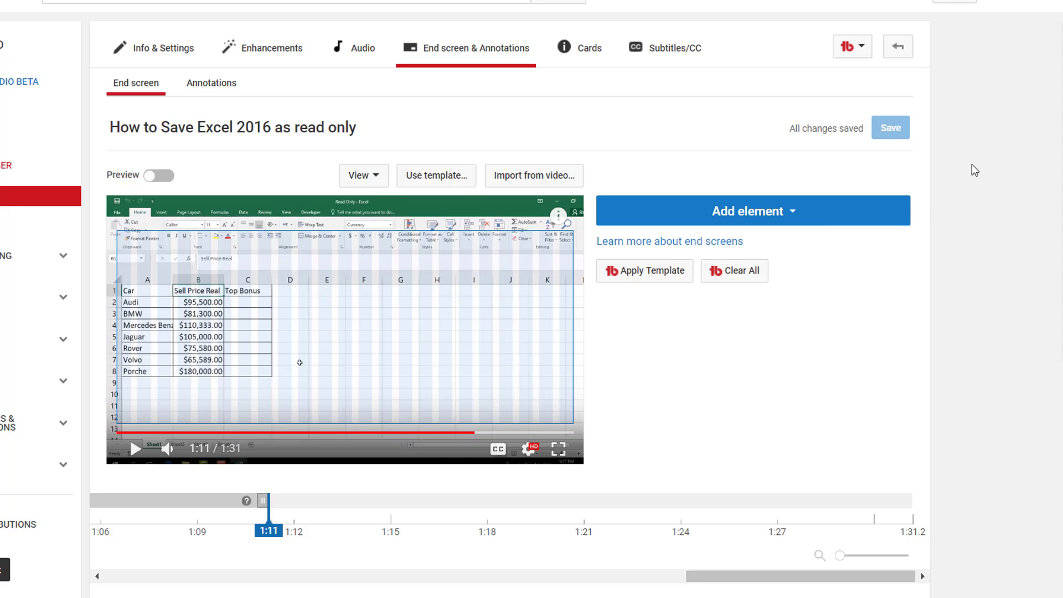
click(790, 217)
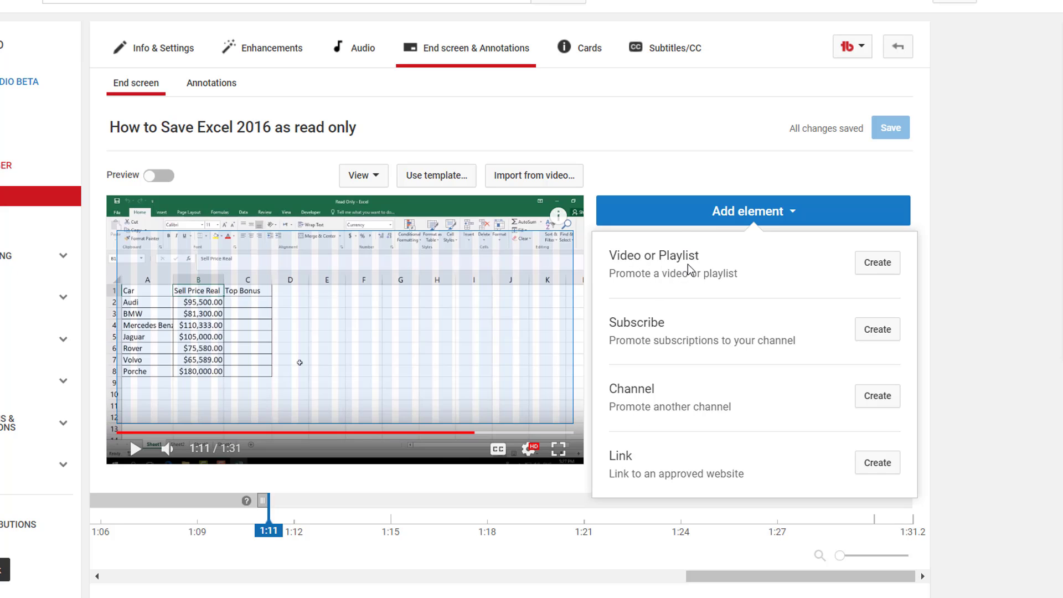
Start a video-or-playlist element and pick the 1:46 Excel formulas video.
click(878, 264)
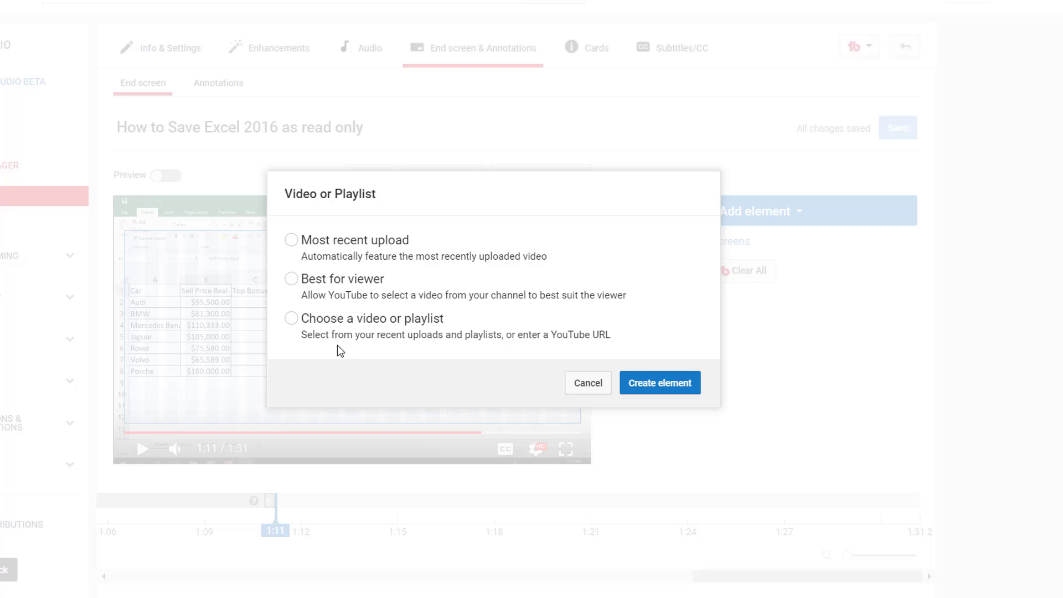
click(335, 320)
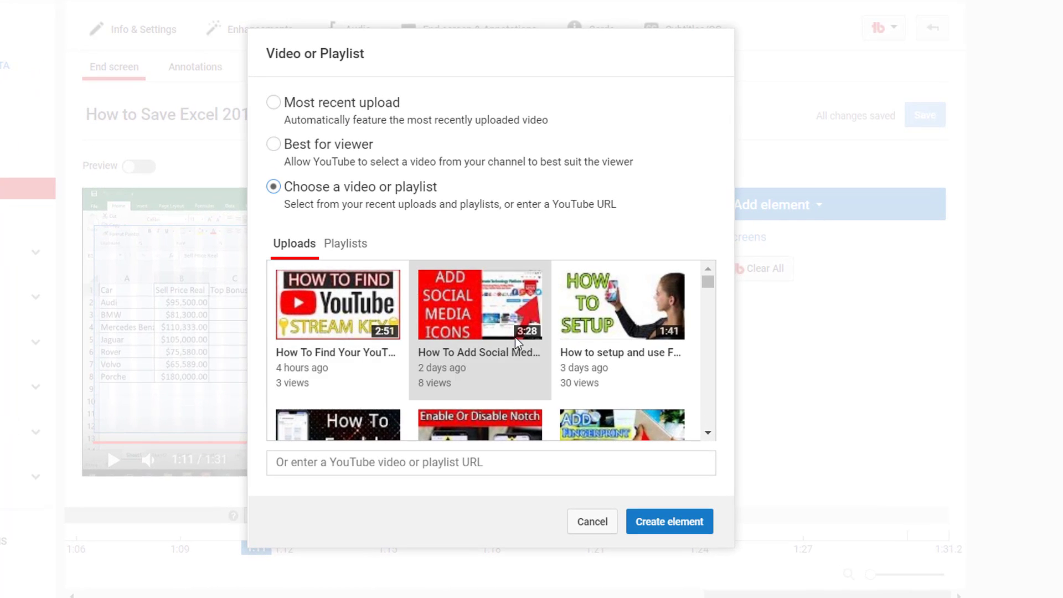
scroll(493, 377, down, 3)
scroll(492, 361, down, 3)
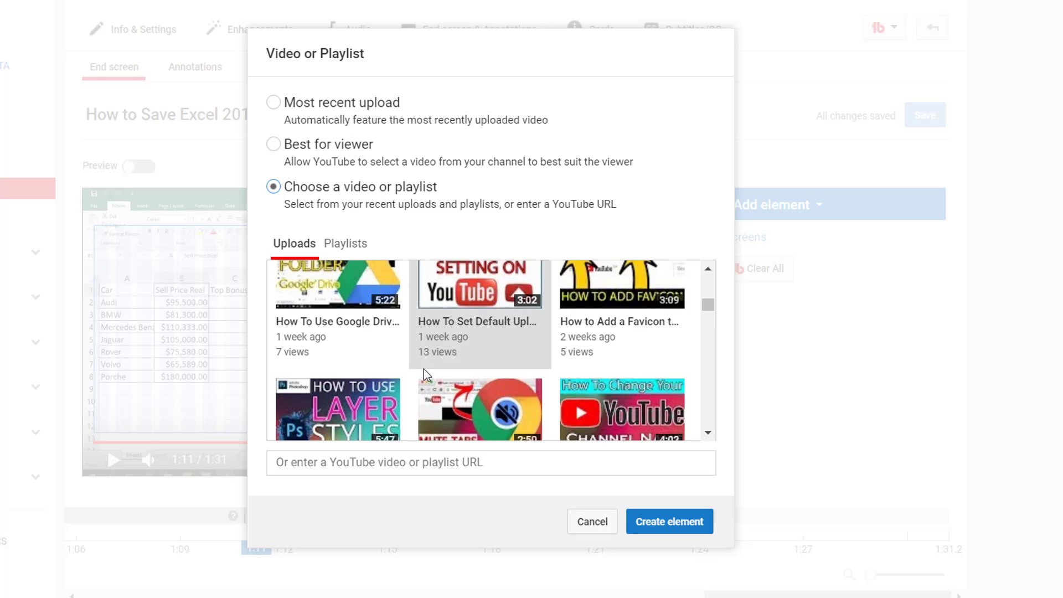
scroll(423, 368, down, 2)
scroll(454, 355, down, 3)
scroll(454, 355, down, 3)
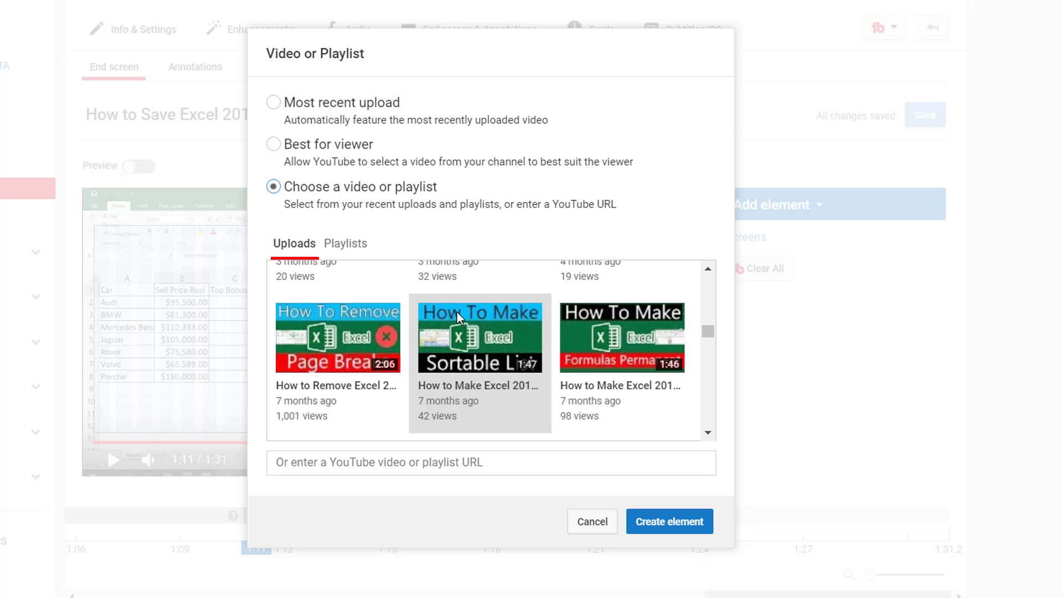
scroll(457, 313, up, 2)
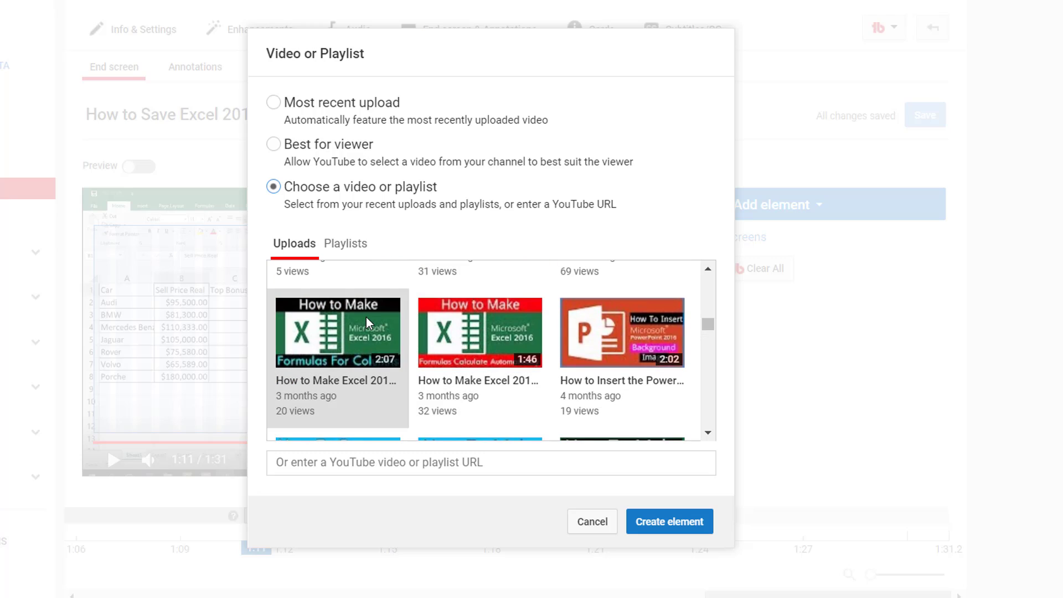
click(466, 352)
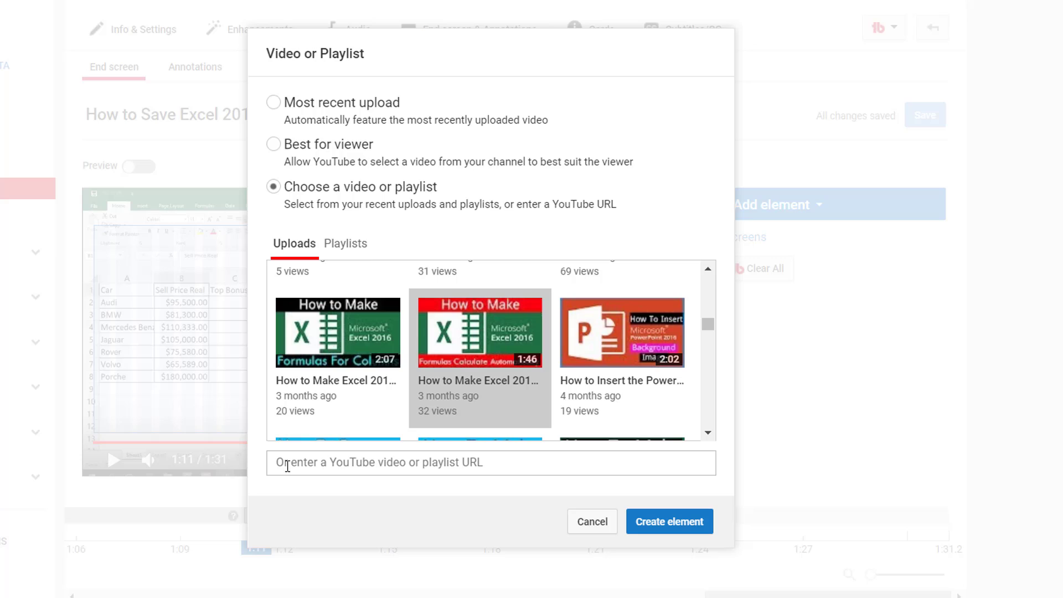
Look through the link and playlist options, then return to the uploaded videos list.
click(470, 459)
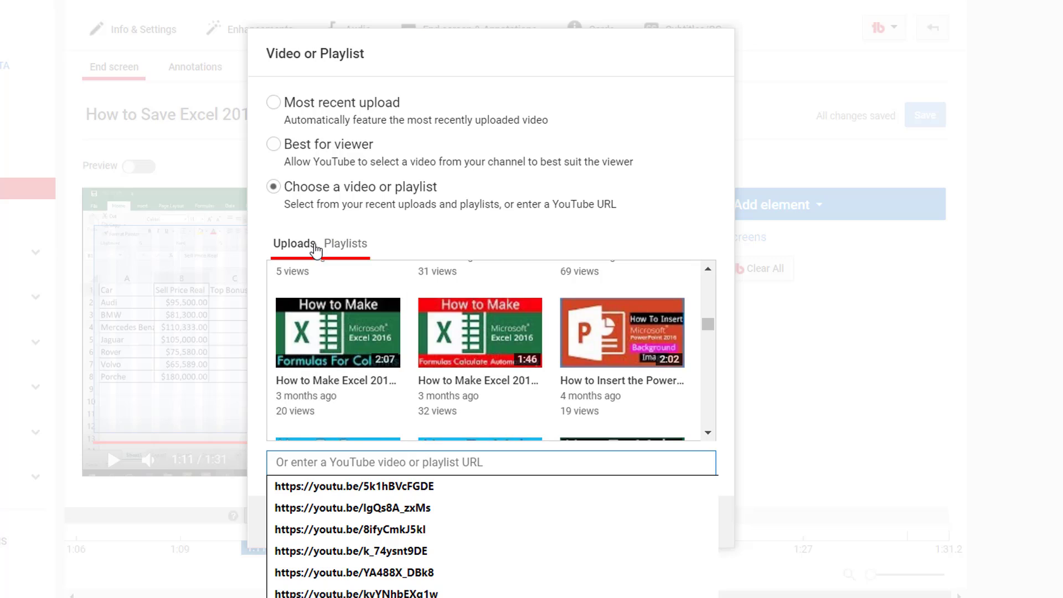
click(345, 244)
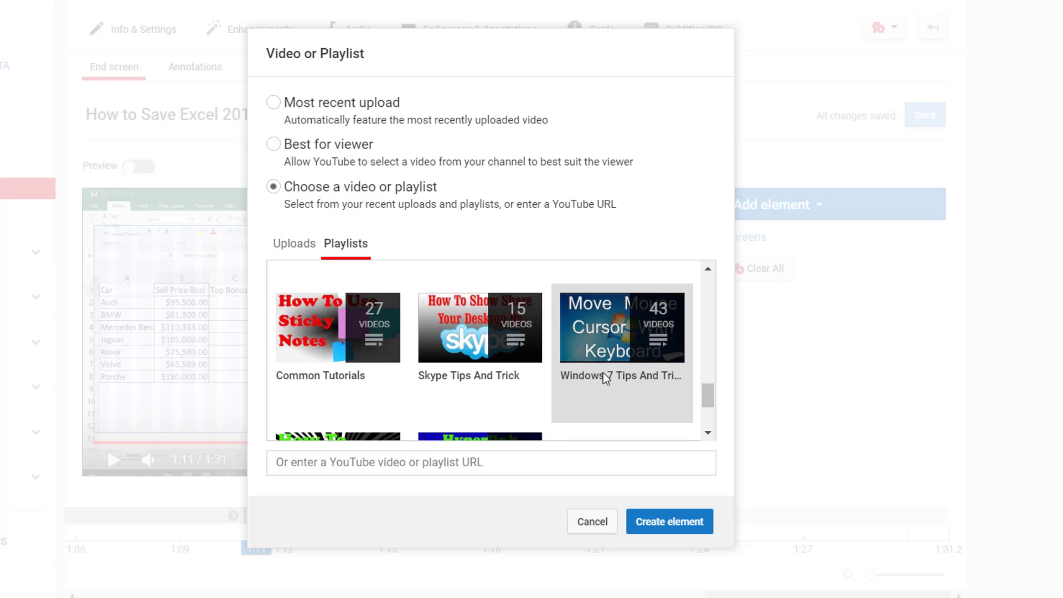
scroll(602, 373, down, 2)
scroll(514, 385, down, 5)
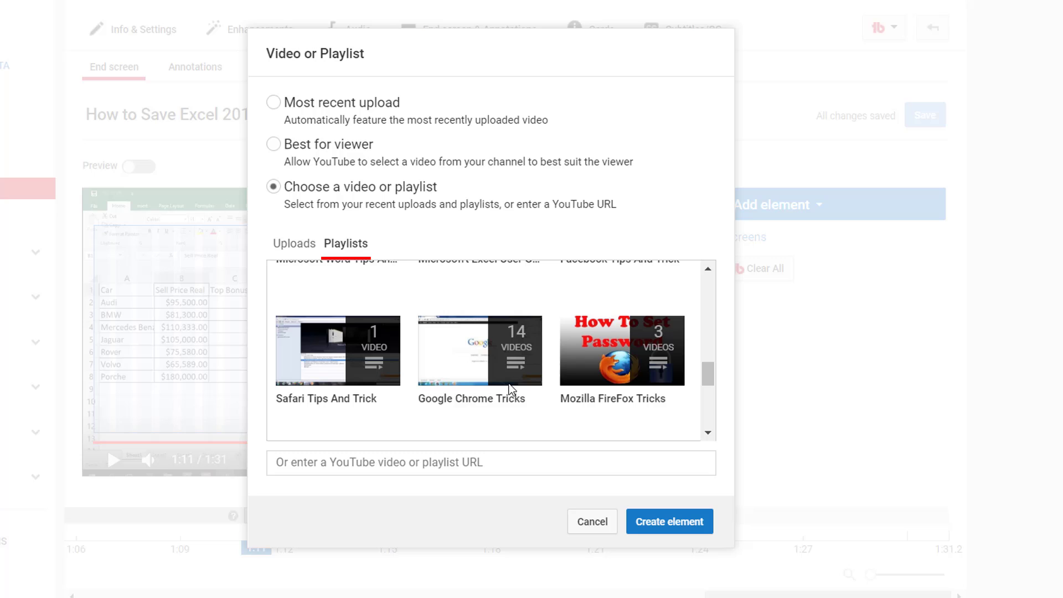
click(299, 248)
scroll(452, 370, down, 2)
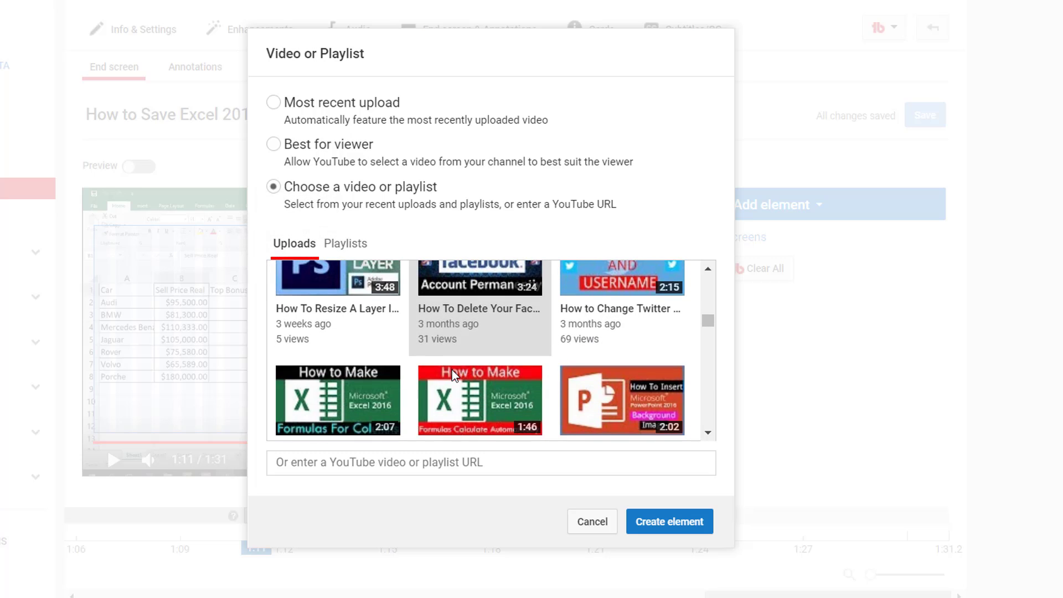
scroll(324, 382, down, 2)
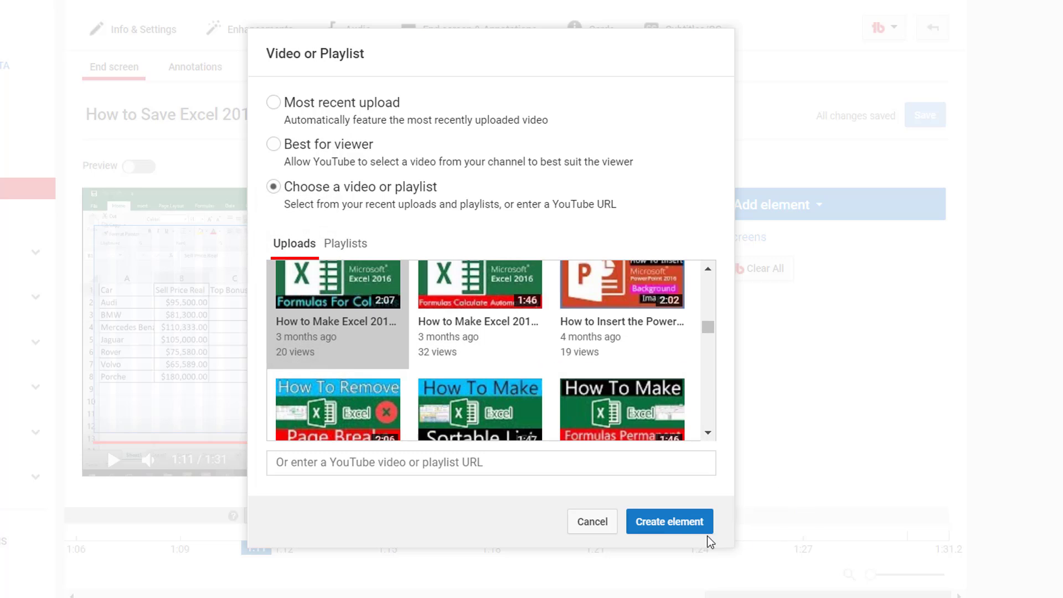
Create the Excel formulas video element and preview the end screen, paused at 1:11.
click(680, 530)
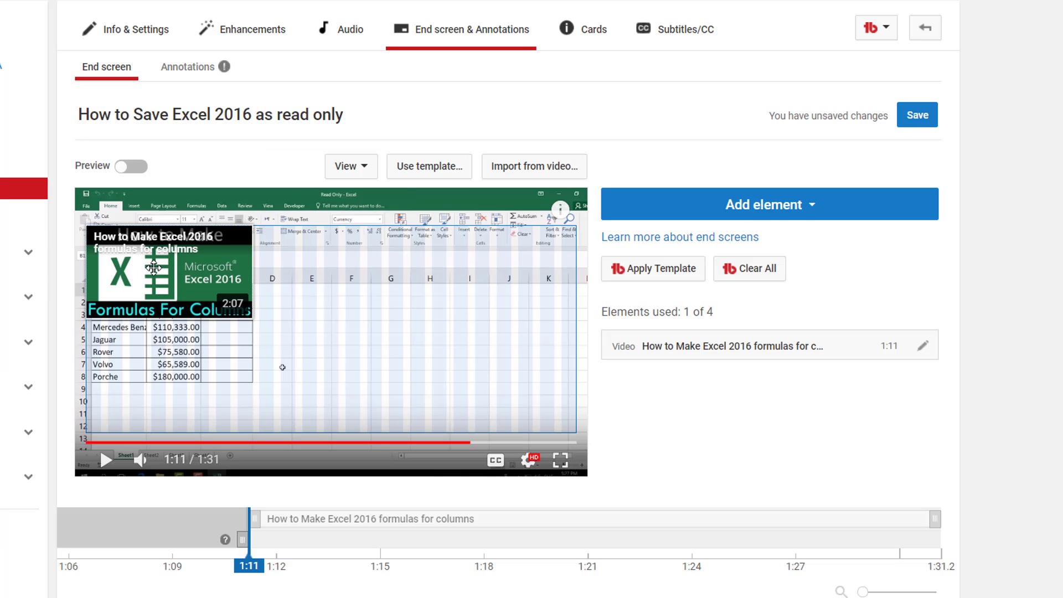
click(154, 276)
click(130, 166)
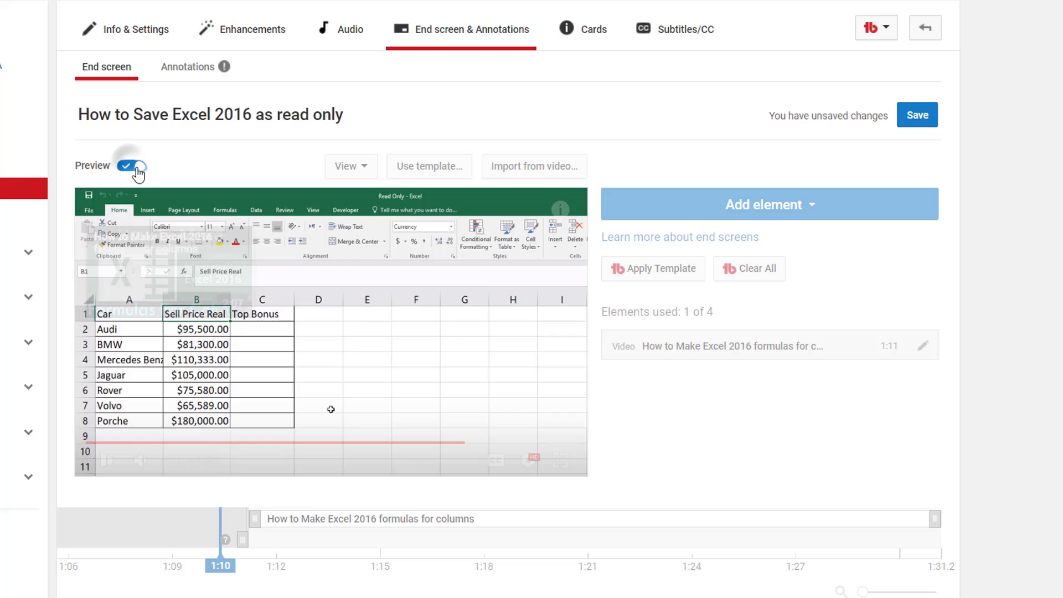
click(107, 461)
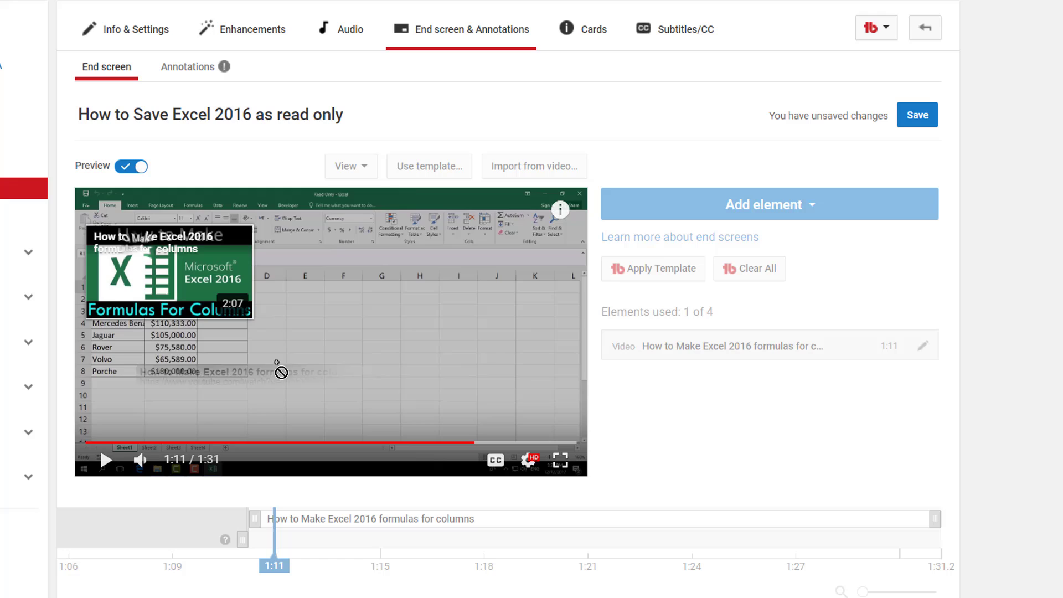
Move the Excel formulas video element to the lower-right and make it start at 1:17.
click(126, 168)
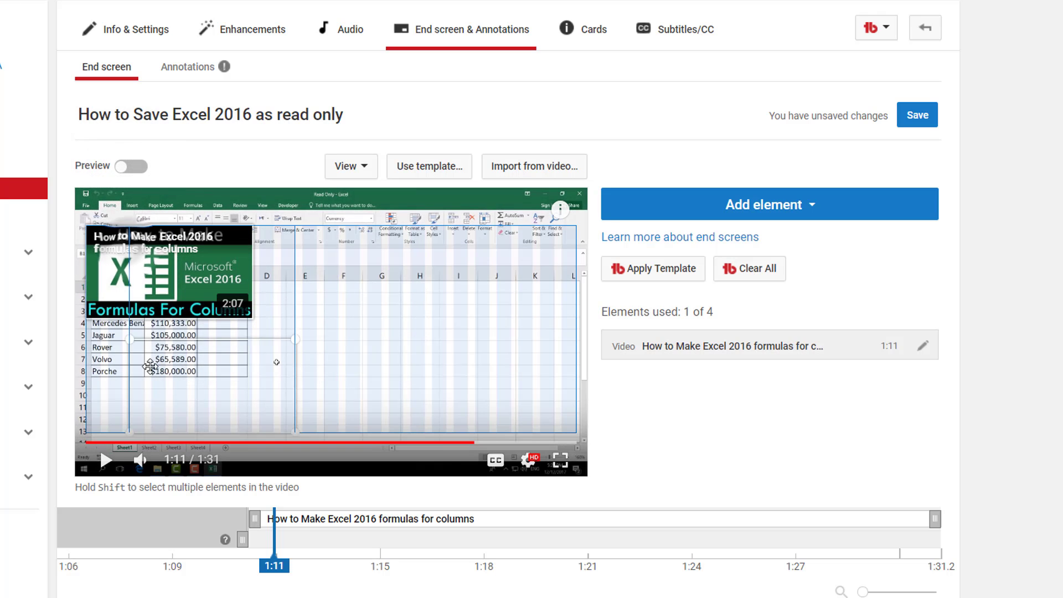
mouse_move(170, 314)
mouse_down()
mouse_move(211, 338)
mouse_move(143, 237)
mouse_up()
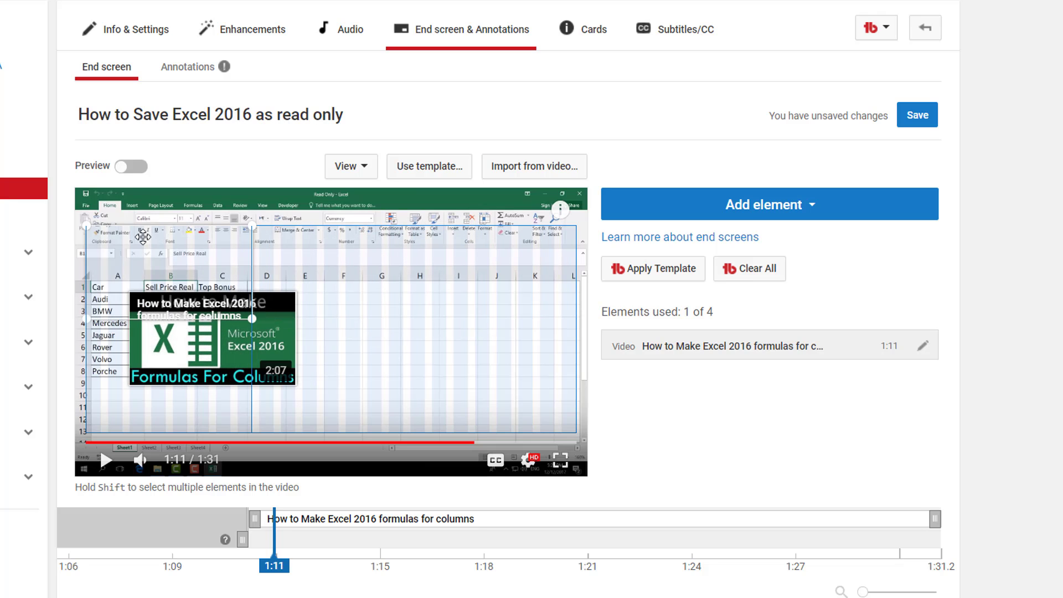
mouse_move(143, 237)
mouse_down()
mouse_move(466, 421)
mouse_move(489, 421)
mouse_up()
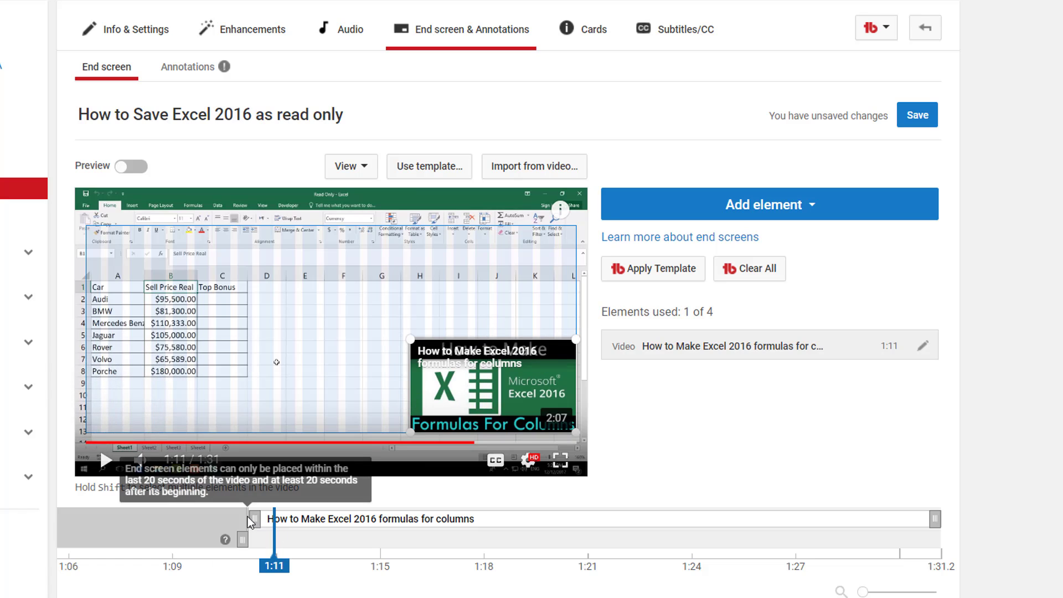
drag(255, 518, 471, 528)
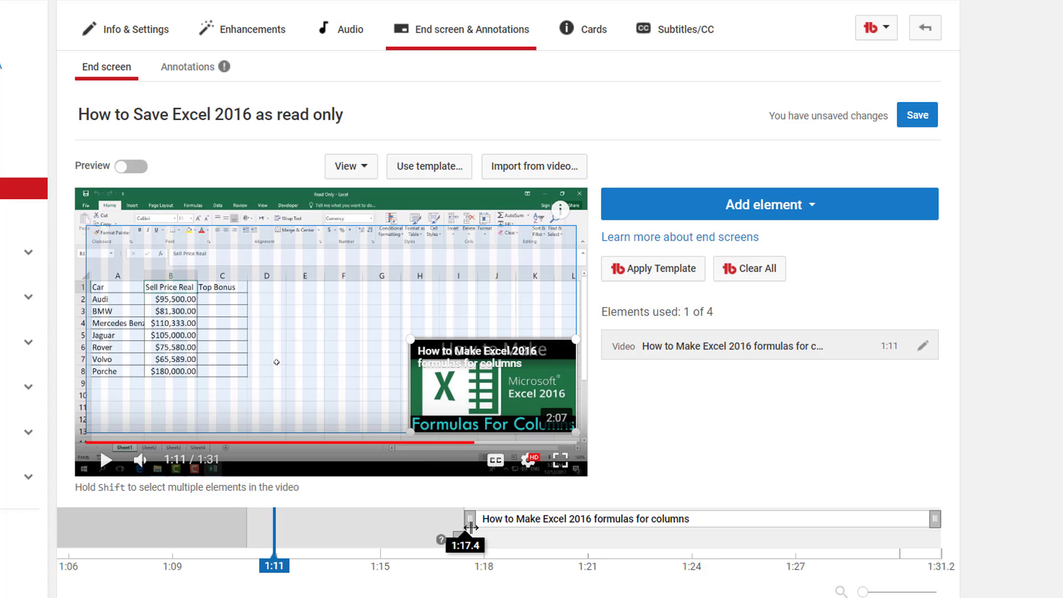
drag(470, 528, 472, 527)
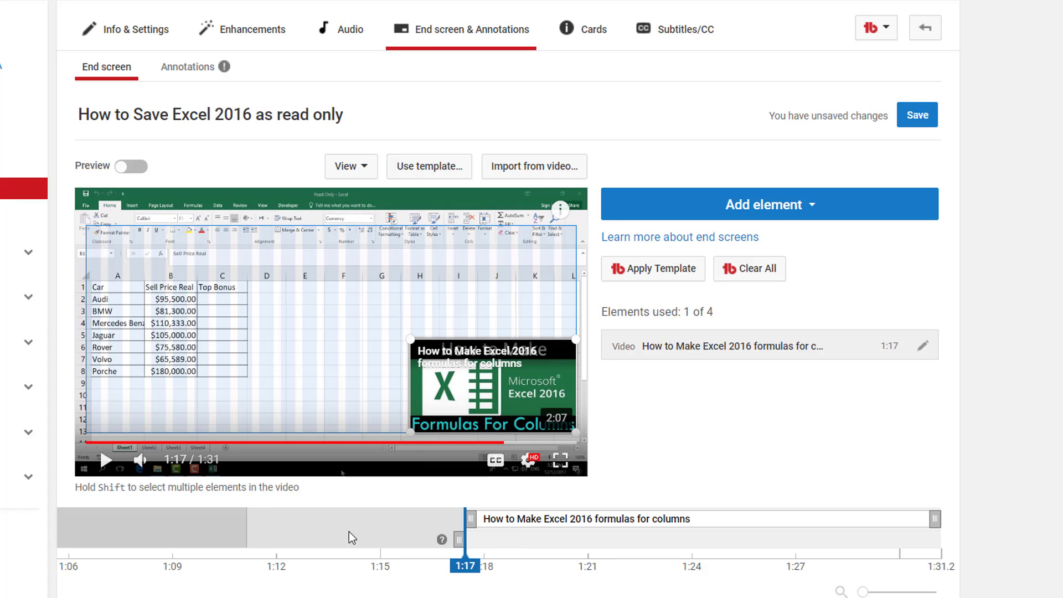
Add a Tips And Trick subscribe element at the bottom-left and preview both elements.
click(866, 203)
click(902, 332)
drag(133, 266, 117, 411)
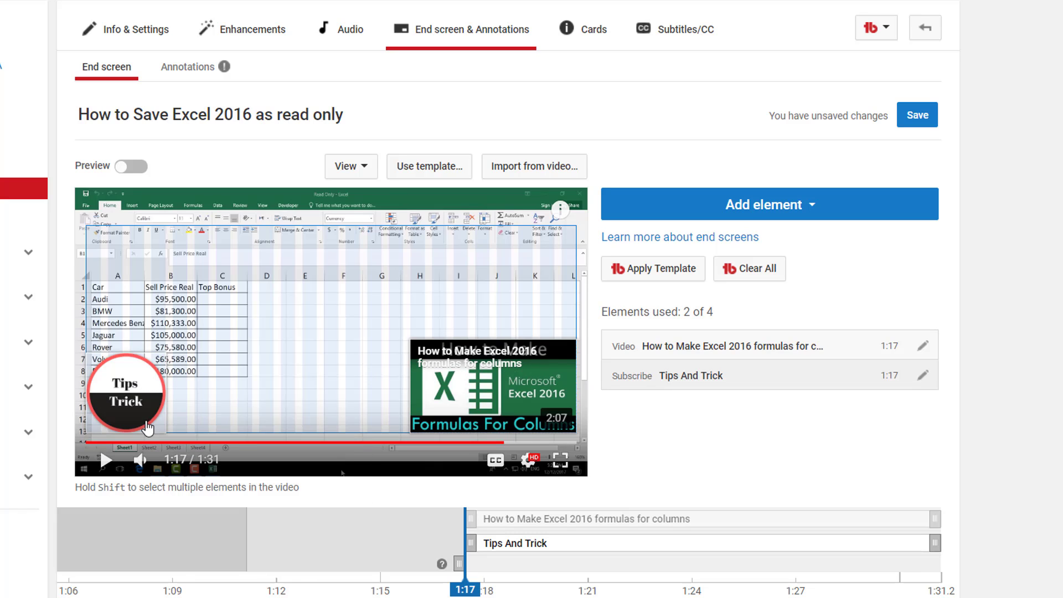
click(135, 168)
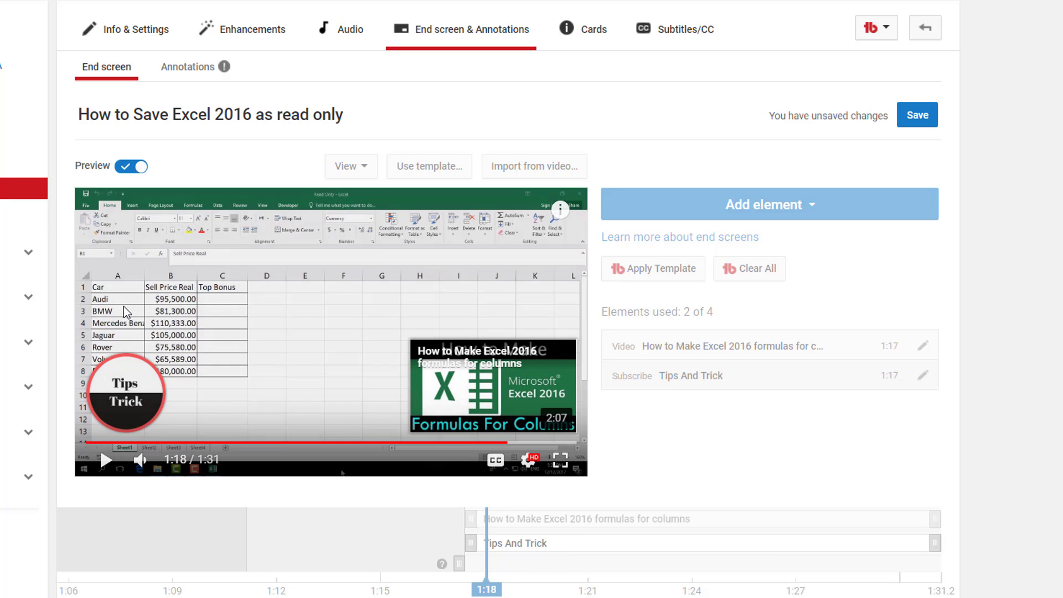
Leave preview and put the video element left-middle and the subscribe circle on the right.
click(126, 167)
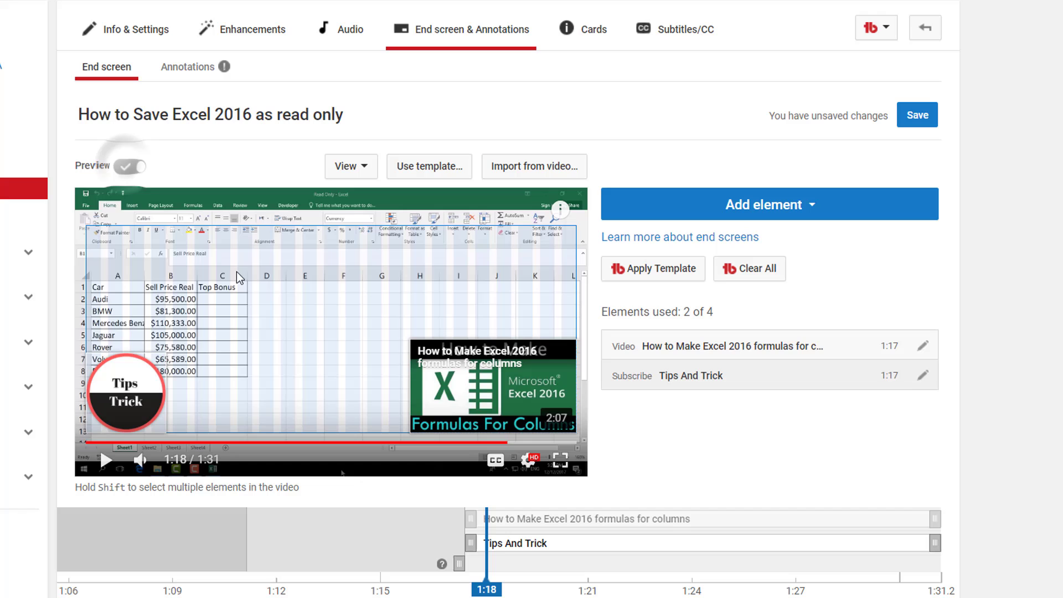
drag(456, 418, 132, 305)
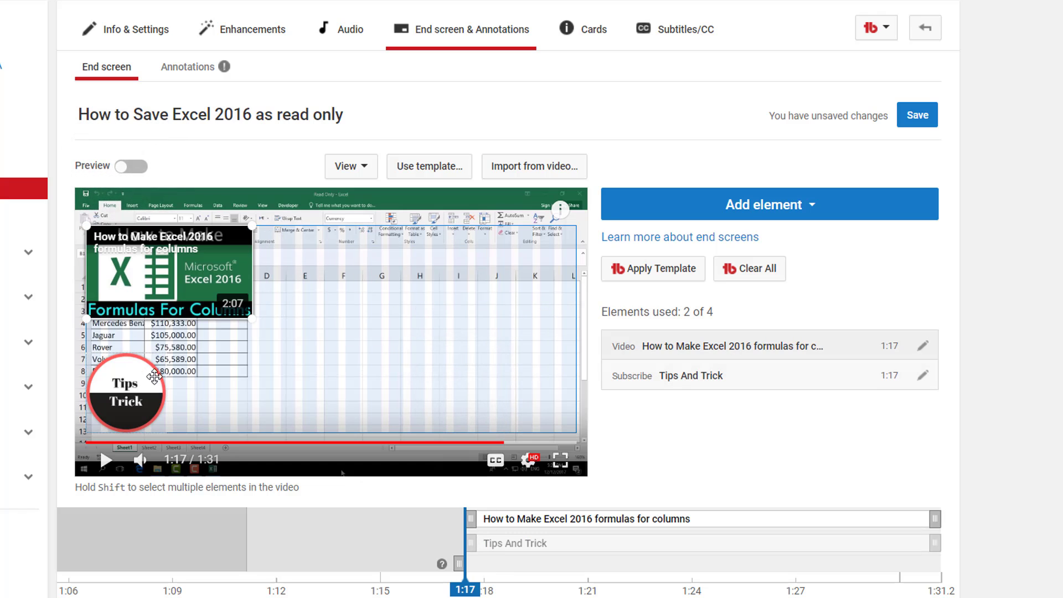
drag(129, 378, 538, 320)
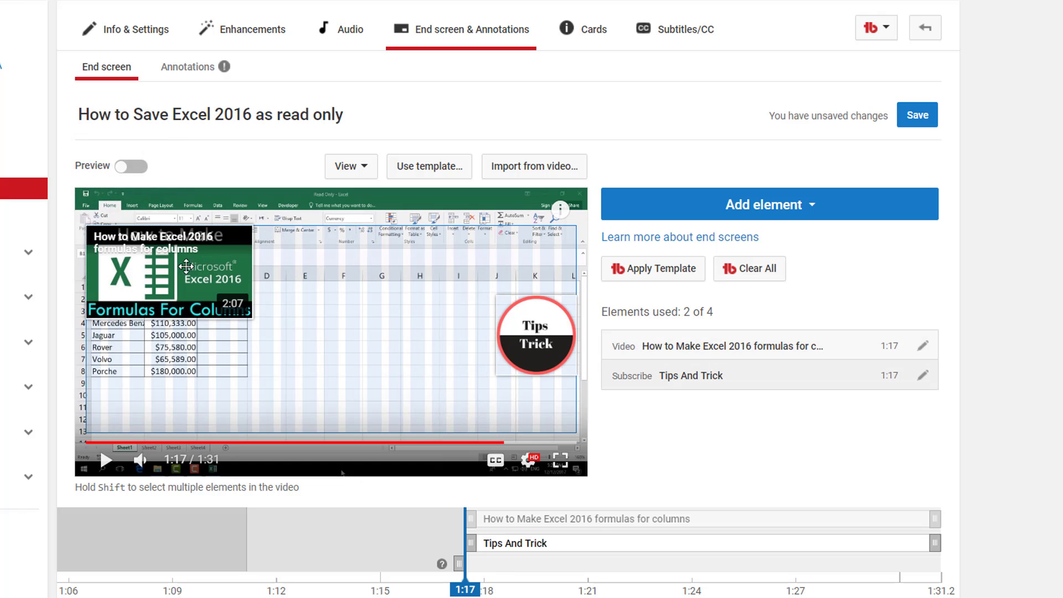
drag(186, 266, 186, 337)
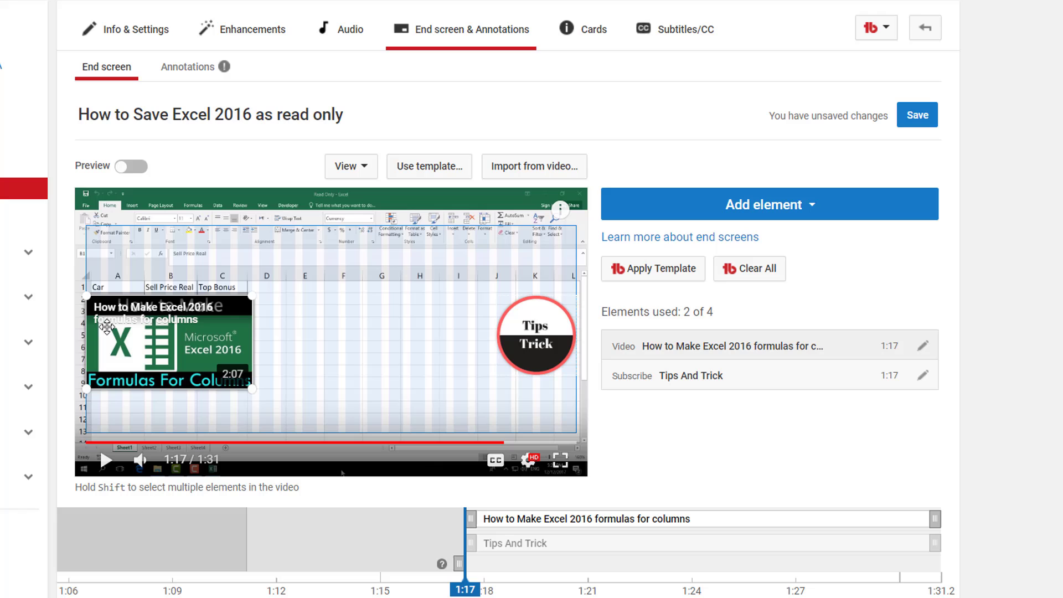
Swap the featured video to the Google Drive sharing upload, then delete the video element.
click(923, 349)
scroll(387, 382, down, 3)
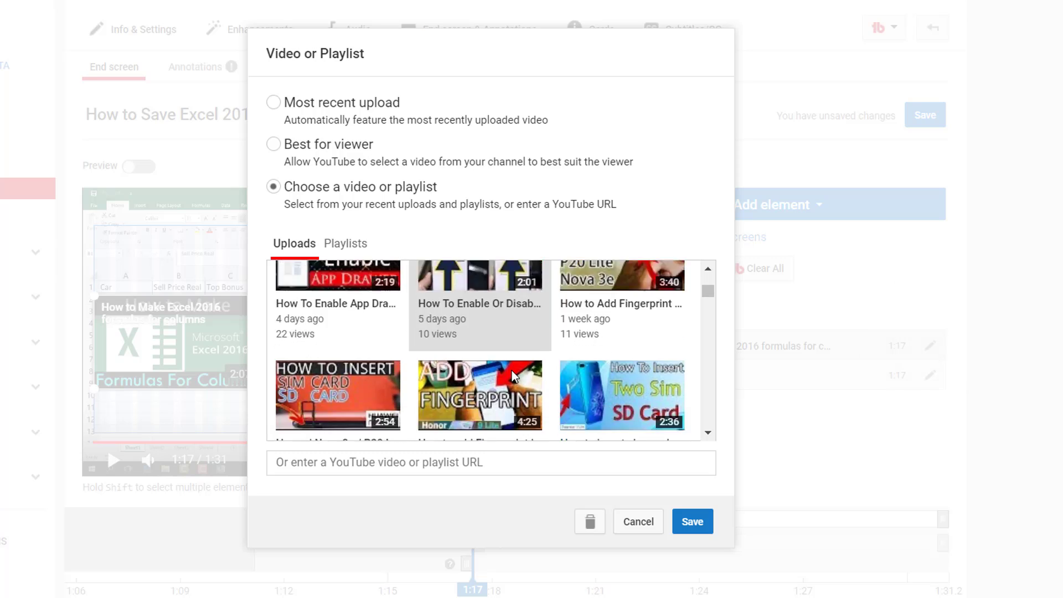
scroll(356, 379, down, 3)
scroll(335, 343, down, 2)
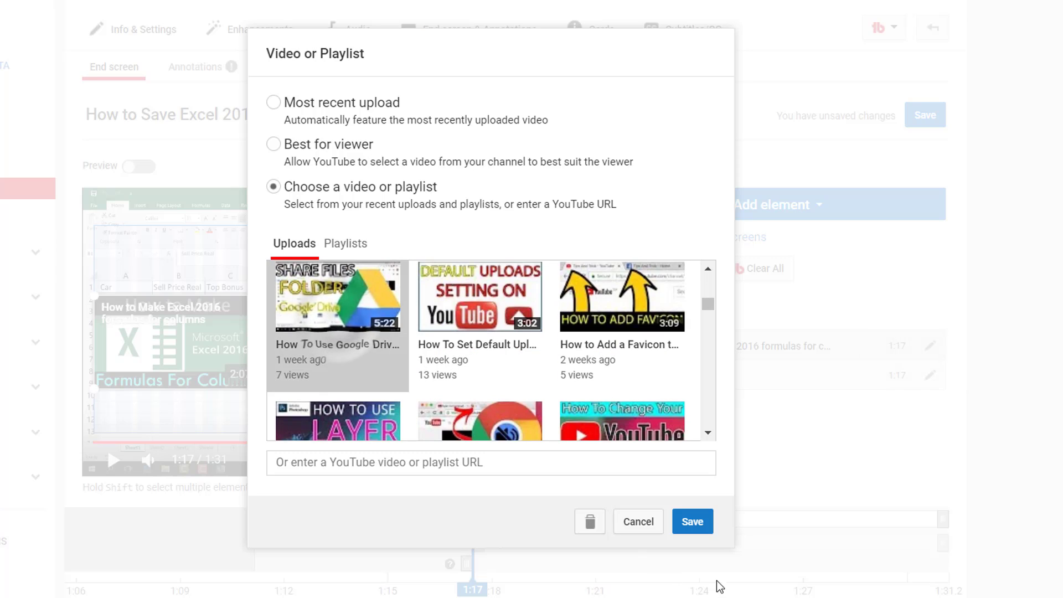
click(701, 531)
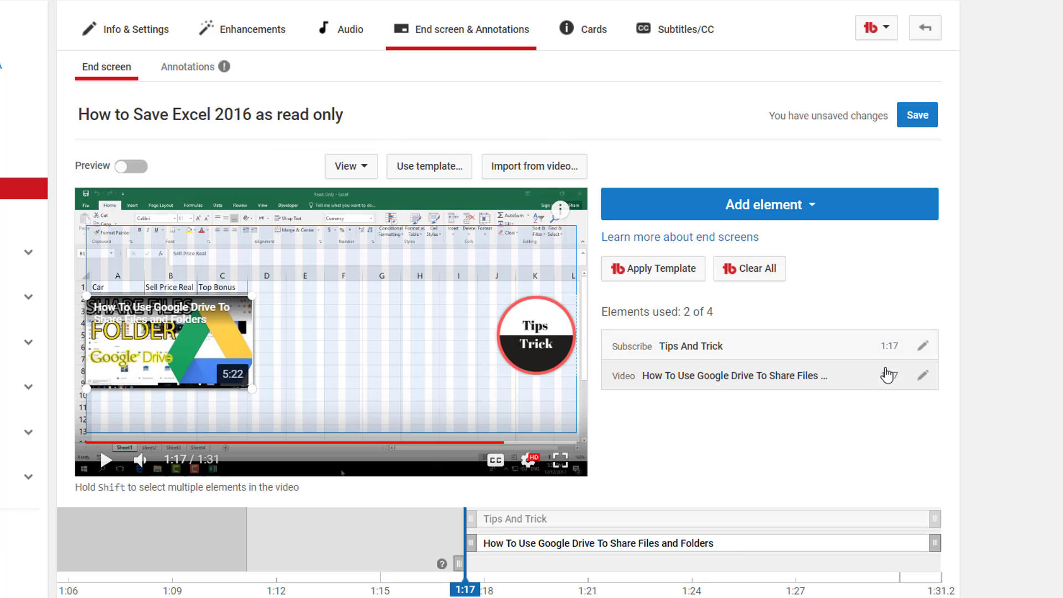
click(922, 378)
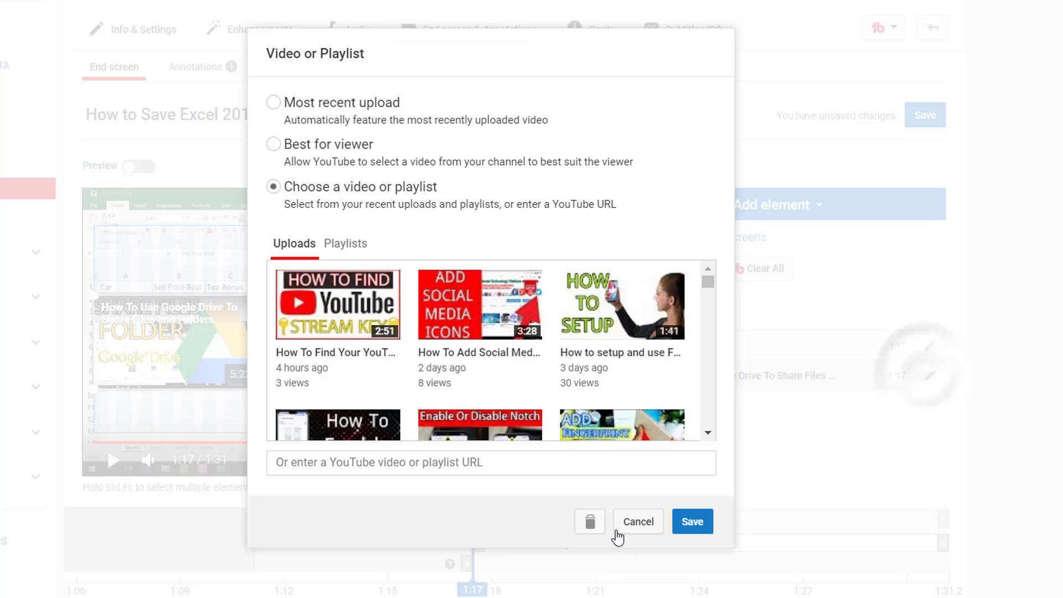
click(590, 522)
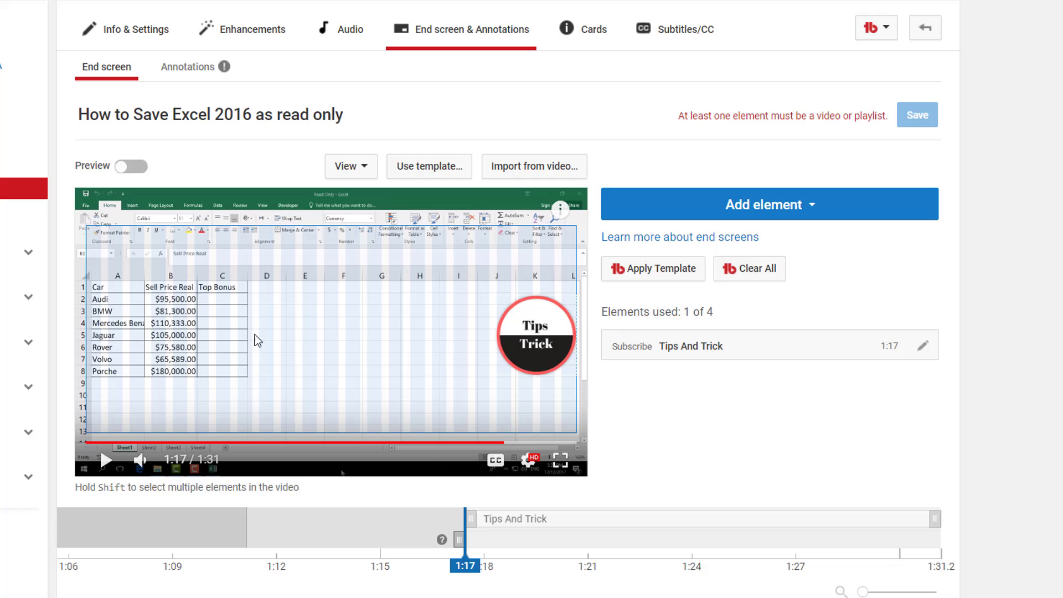
Re-add the 'How to Make Excel 2016 formulas for columns' video element and save the end screen.
click(805, 213)
click(888, 271)
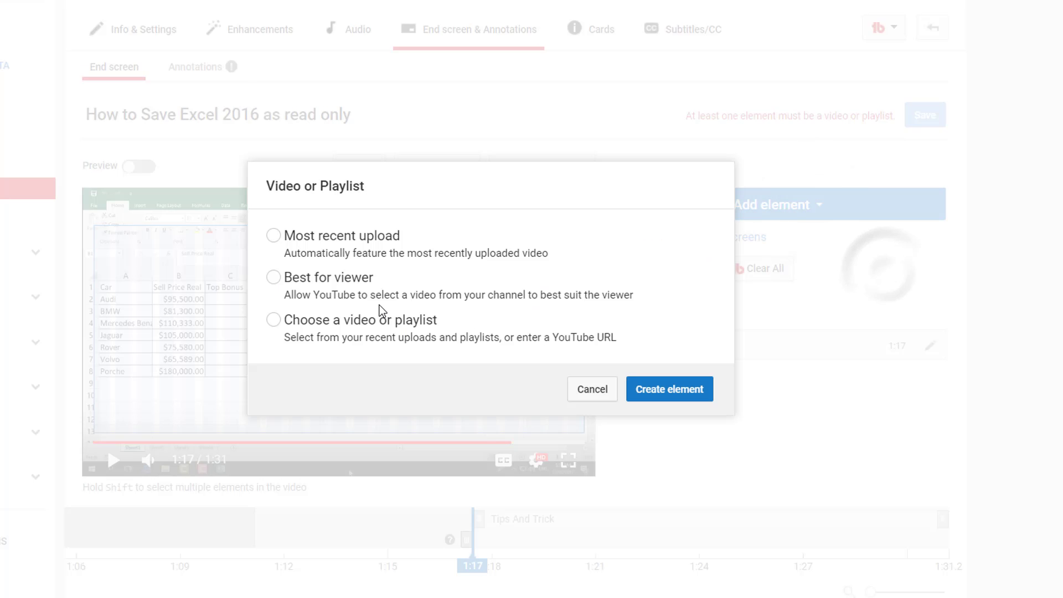
click(365, 315)
scroll(441, 396, down, 4)
scroll(387, 371, down, 4)
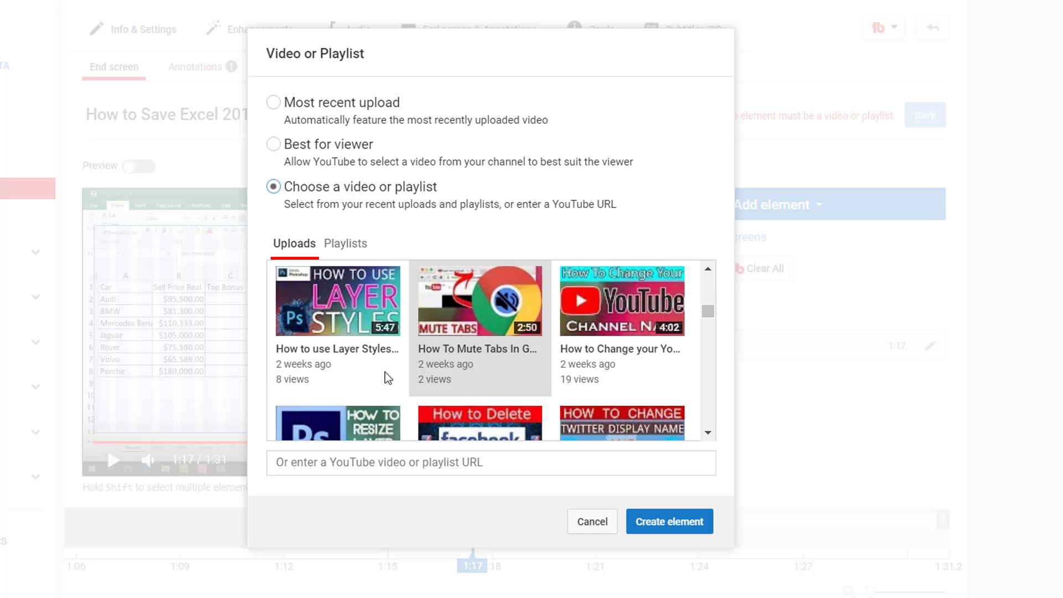
scroll(340, 374, down, 3)
scroll(339, 373, down, 2)
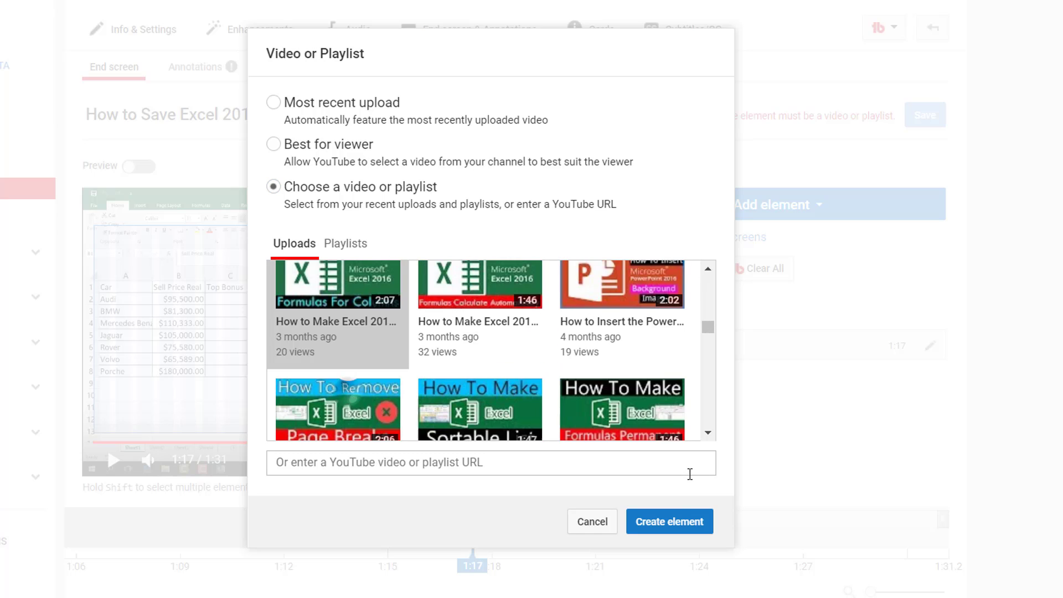
click(681, 523)
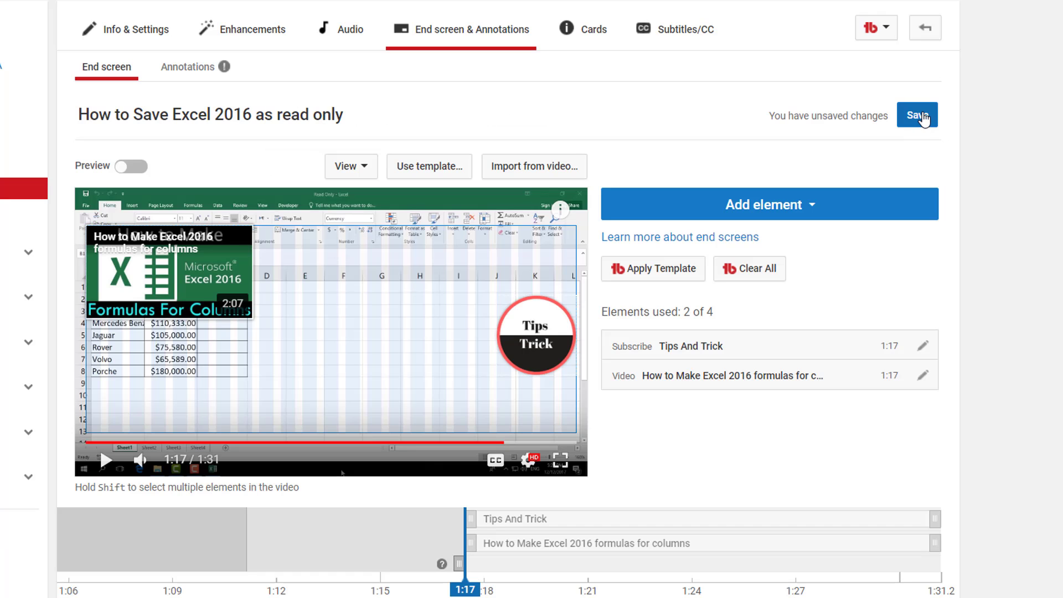
click(918, 116)
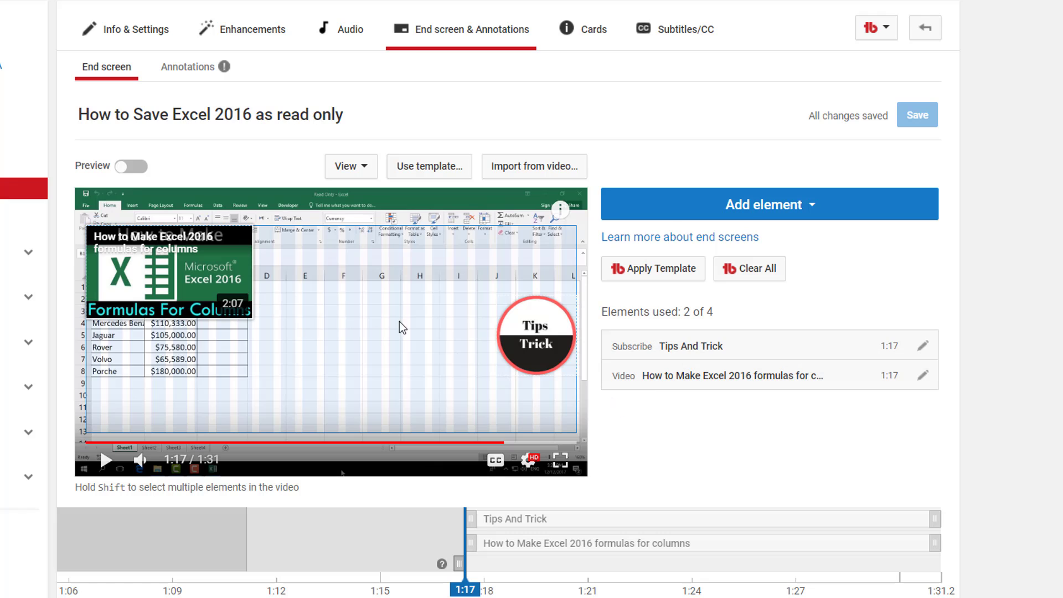
Drag the video element to the bottom-right so it no longer overlaps, and save.
mouse_move(166, 277)
mouse_down()
mouse_move(538, 320)
mouse_move(538, 250)
mouse_up()
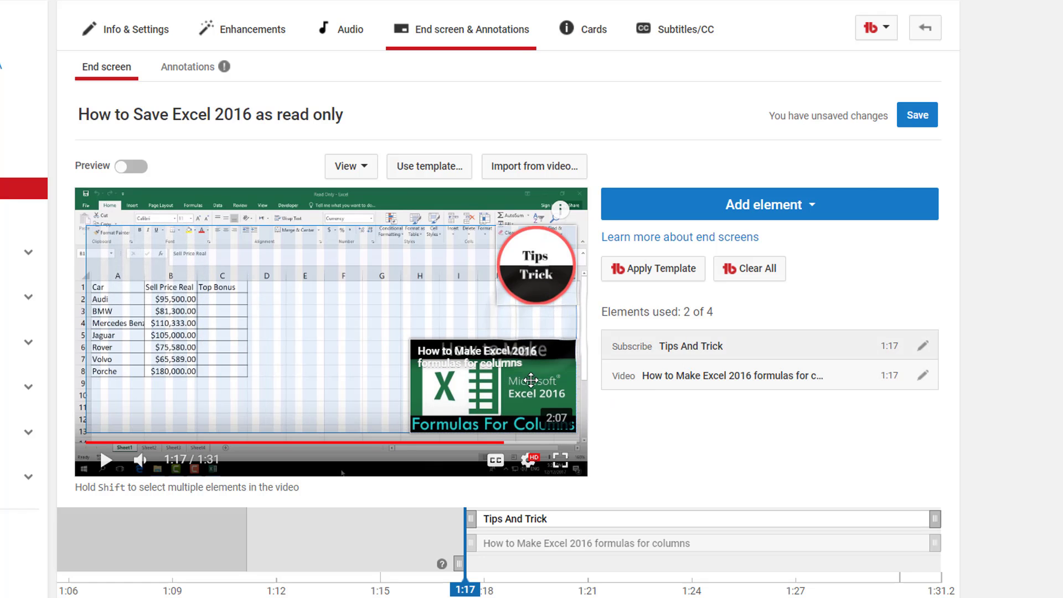
click(916, 119)
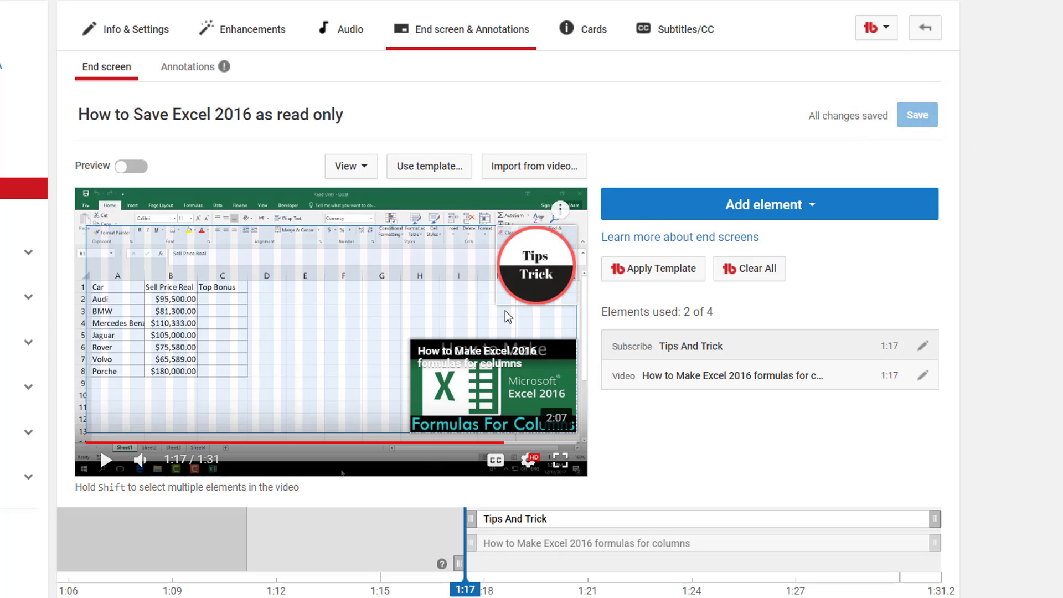